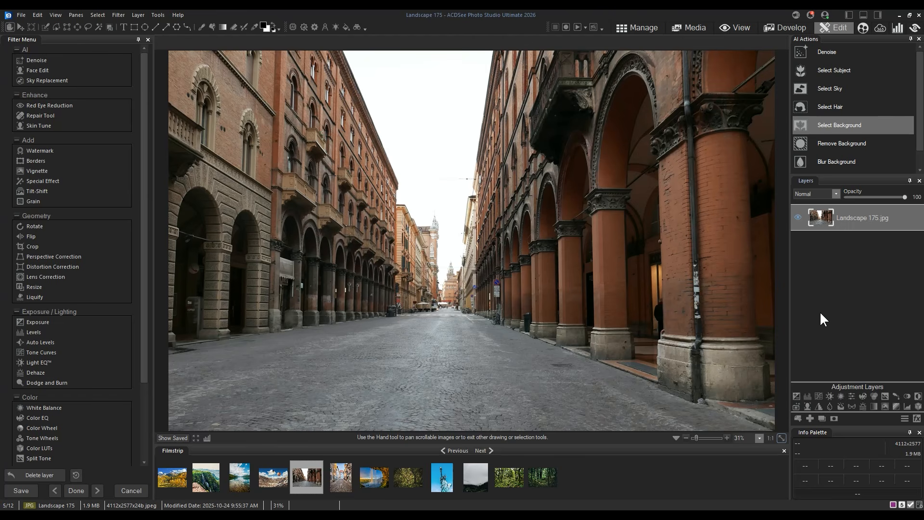
Add an Exposure adjustment layer above Landscape 175.jpg with exposure -1 and contrast 16, and collapse its settings
{"action": "mouse_move", "coordinate": [893, 215]}
{"action": "left_mouse_down"}
{"action": "mouse_move", "coordinate": [889, 254]}
{"action": "mouse_move", "coordinate": [882, 235]}
{"action": "mouse_move", "coordinate": [894, 234]}
{"action": "mouse_move", "coordinate": [892, 219]}
{"action": "left_mouse_up"}
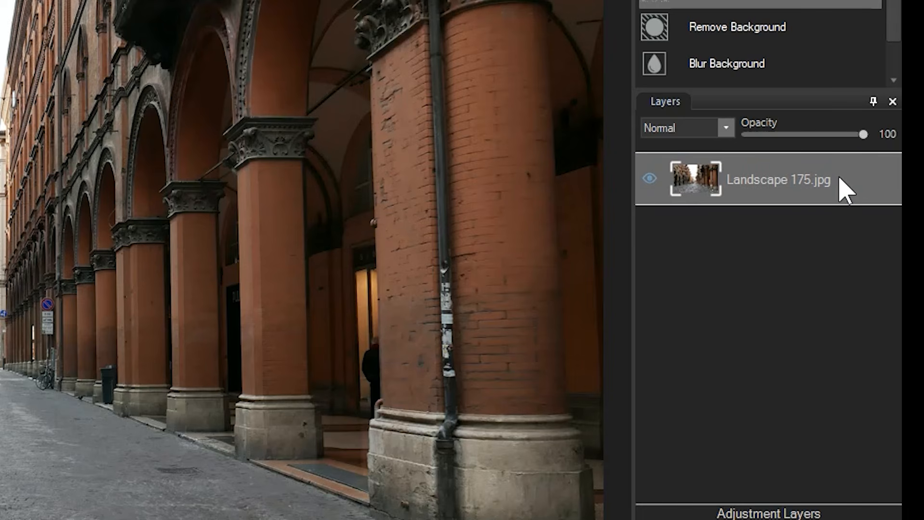
{"action": "left_click_drag", "start_coordinate": [842, 190], "coordinate": [842, 190]}
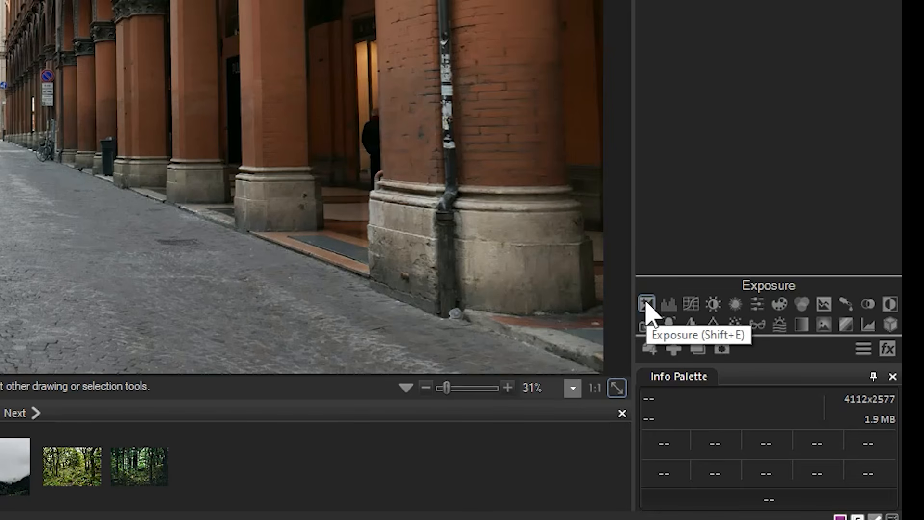
{"action": "left_click", "coordinate": [646, 277]}
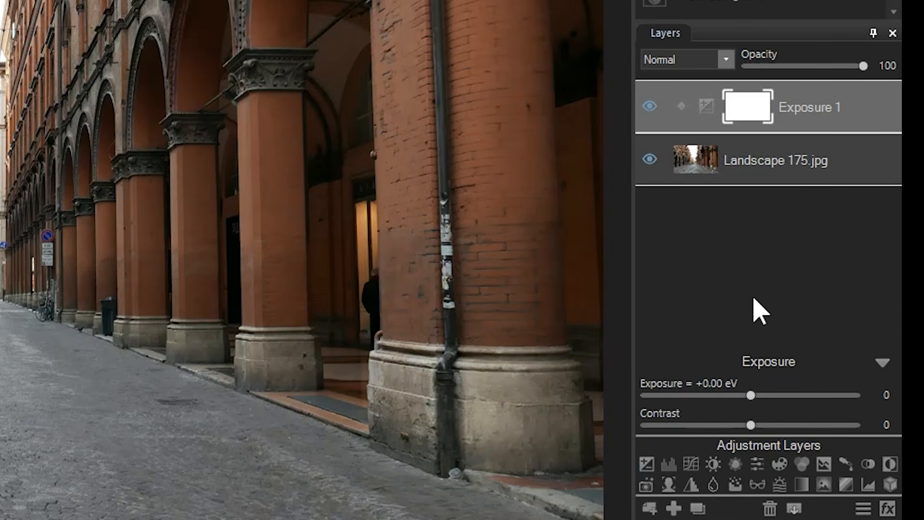
{"action": "left_click_drag", "start_coordinate": [751, 395], "coordinate": [768, 431]}
{"action": "left_click", "coordinate": [794, 174]}
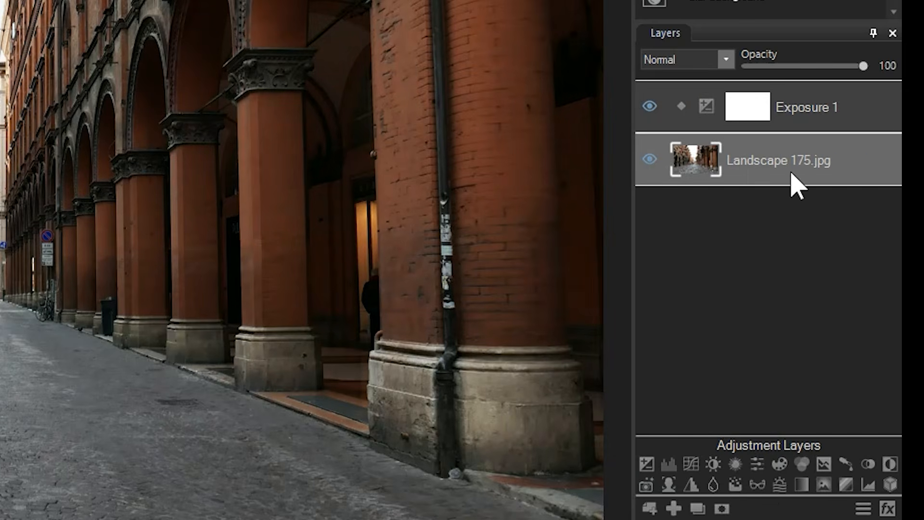
{"action": "left_click", "coordinate": [859, 112]}
{"action": "left_click_drag", "start_coordinate": [736, 396], "coordinate": [749, 399]}
{"action": "left_click", "coordinate": [775, 175]}
{"action": "left_click", "coordinate": [835, 108]}
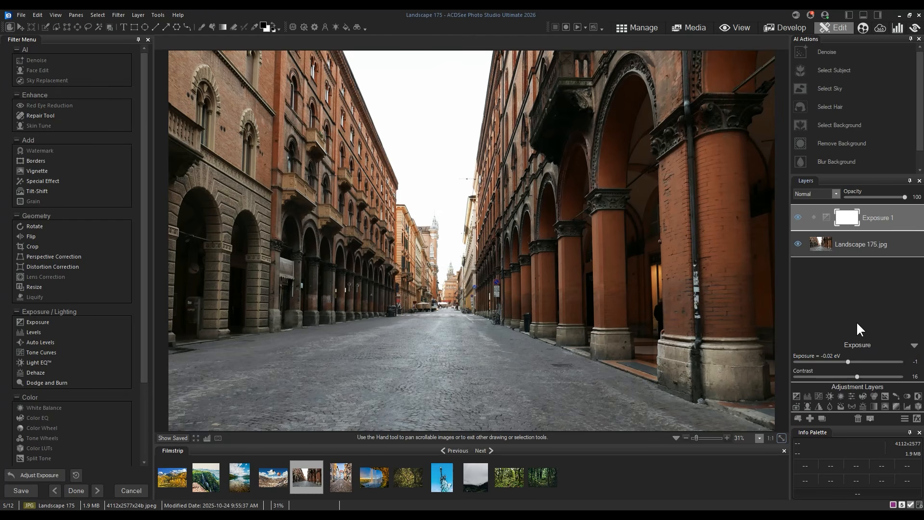
{"action": "left_click", "coordinate": [914, 345]}
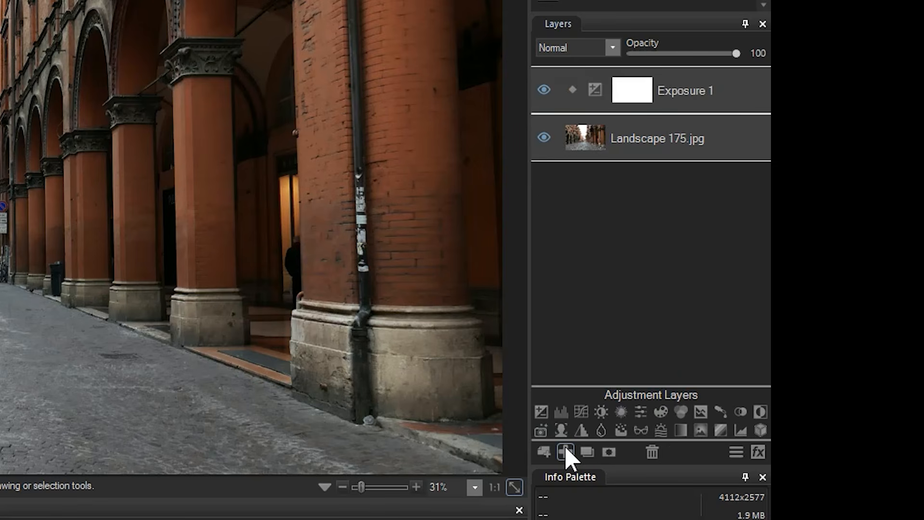
Add a blank layer above Exposure 1, and hide the Exposure 1 and Landscape 175.jpg layers
{"action": "left_click", "coordinate": [566, 452]}
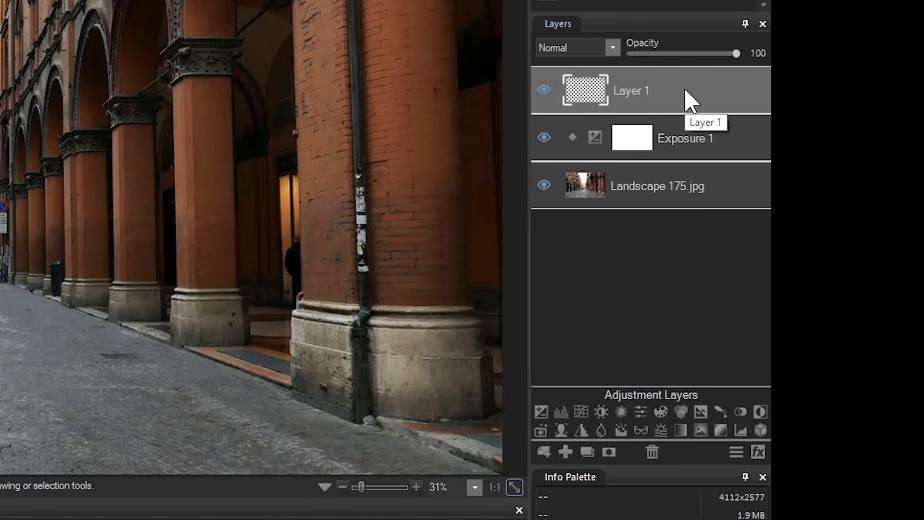
{"action": "left_click", "coordinate": [544, 138]}
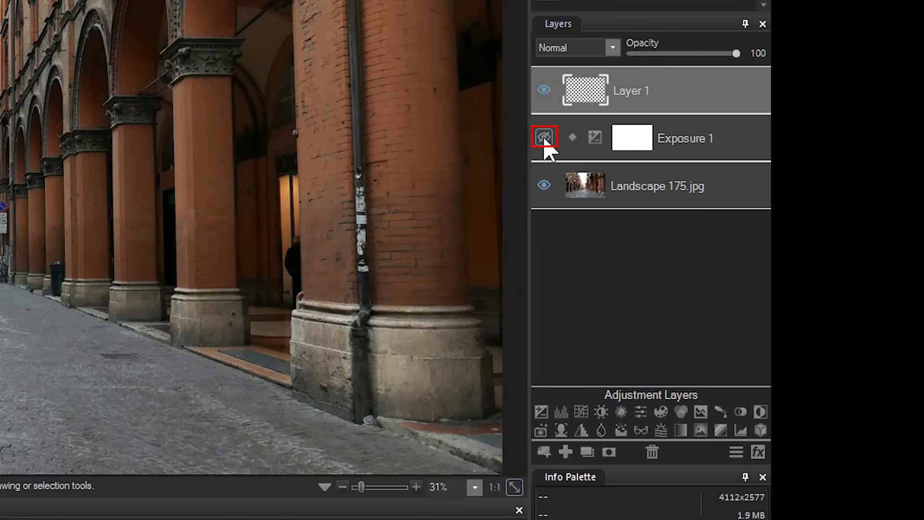
{"action": "left_click", "coordinate": [543, 186]}
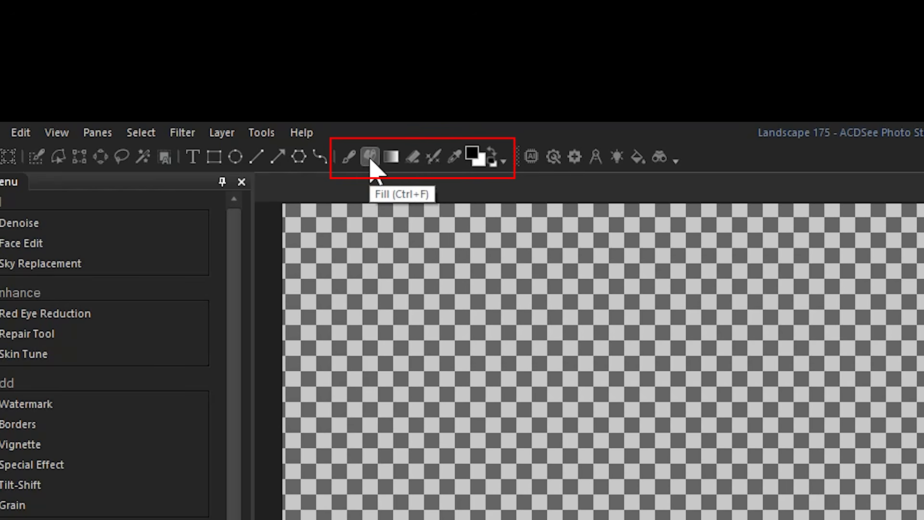
Paint a soft black blob left of centre on Layer 1 with the Brush, and show the two hidden layers again
{"action": "left_click", "coordinate": [350, 160]}
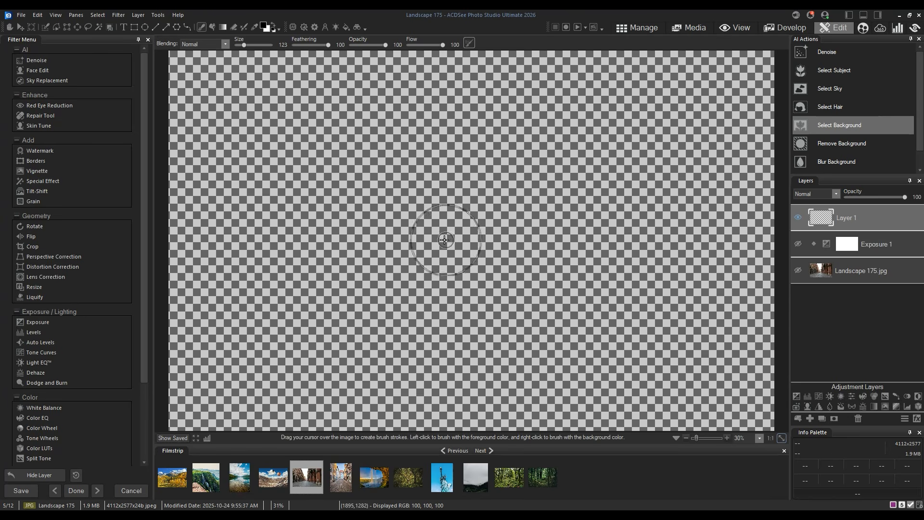
{"action": "mouse_move", "coordinate": [355, 268]}
{"action": "left_mouse_down"}
{"action": "mouse_move", "coordinate": [320, 221]}
{"action": "mouse_move", "coordinate": [417, 226]}
{"action": "mouse_move", "coordinate": [344, 259]}
{"action": "mouse_move", "coordinate": [395, 218]}
{"action": "mouse_move", "coordinate": [373, 233]}
{"action": "left_mouse_up"}
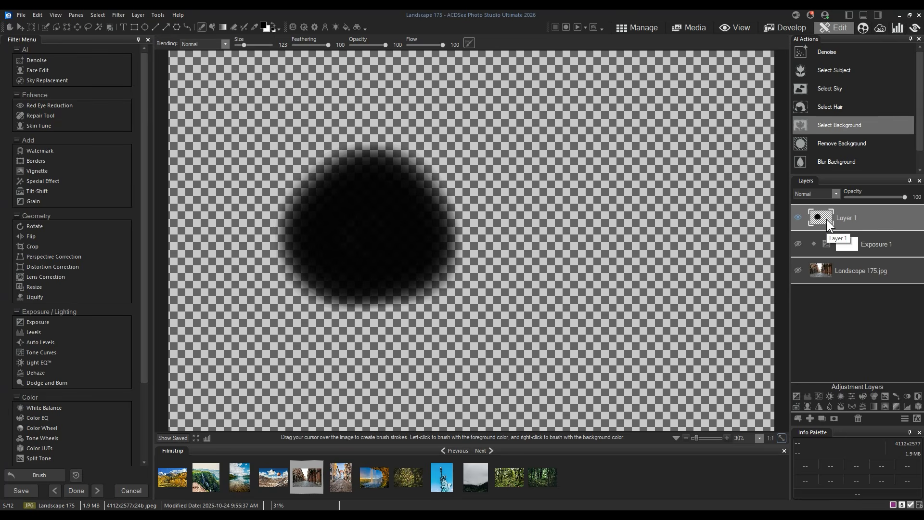
{"action": "left_click", "coordinate": [799, 243]}
{"action": "left_click", "coordinate": [797, 268]}
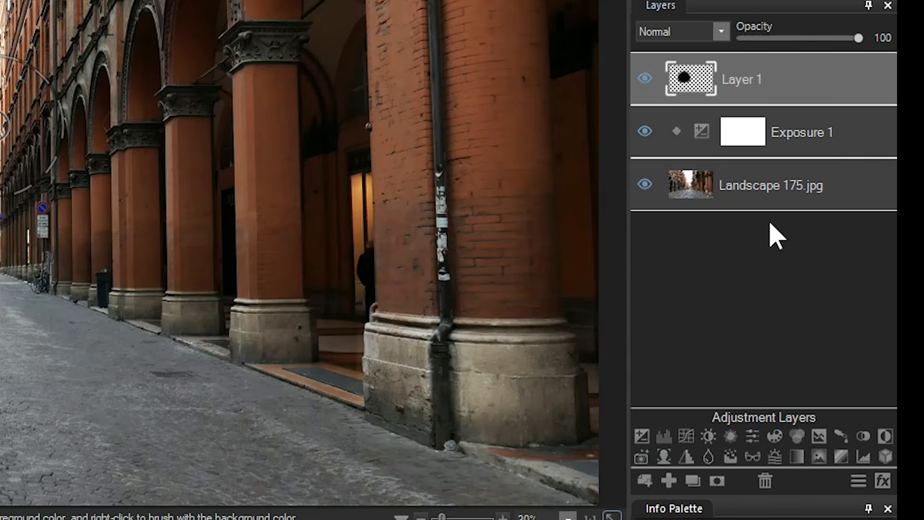
Duplicate the Landscape 175.jpg layer
{"action": "left_click", "coordinate": [869, 274]}
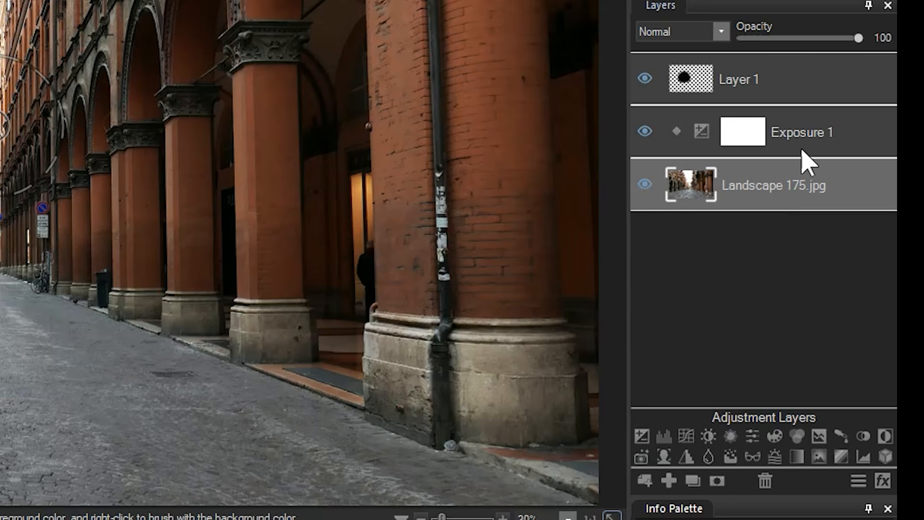
{"action": "left_click", "coordinate": [831, 133]}
{"action": "left_click", "coordinate": [821, 86]}
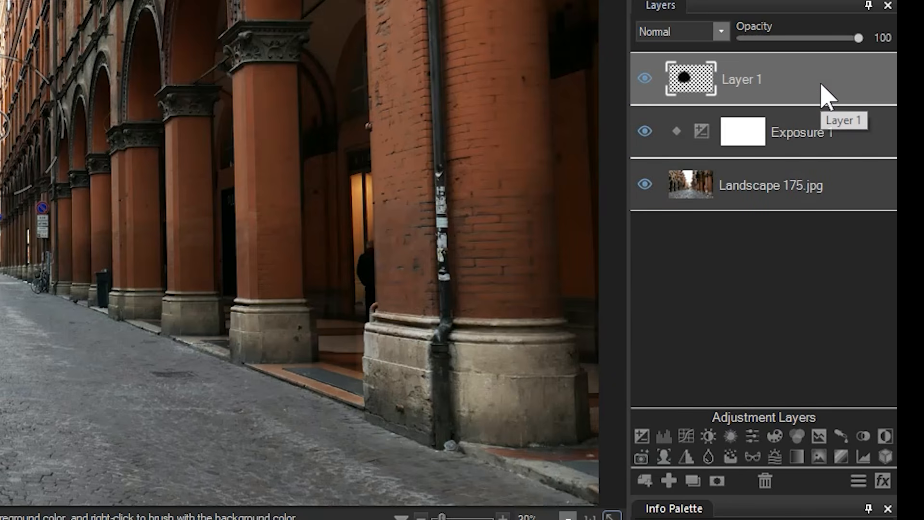
{"action": "left_click", "coordinate": [784, 182]}
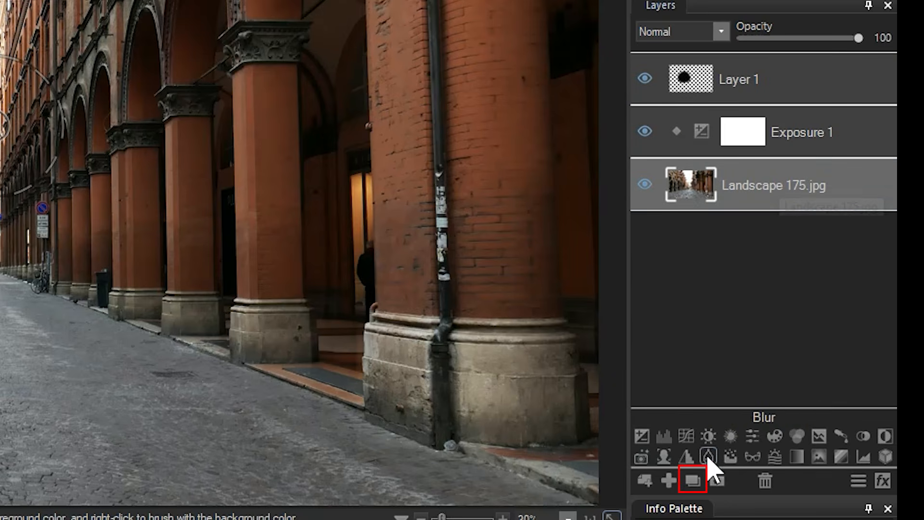
{"action": "left_click", "coordinate": [693, 480]}
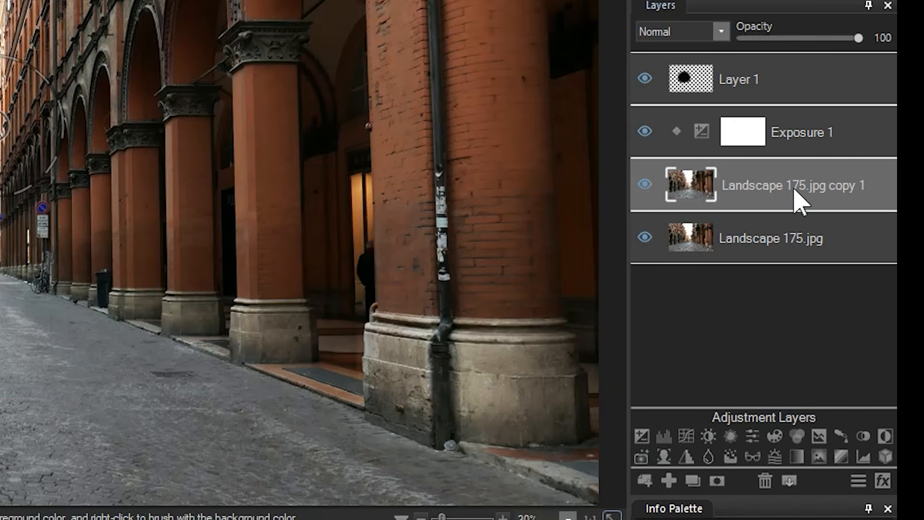
Duplicate the Exposure 1 adjustment layer and the painted Layer 1
{"action": "left_click", "coordinate": [823, 137]}
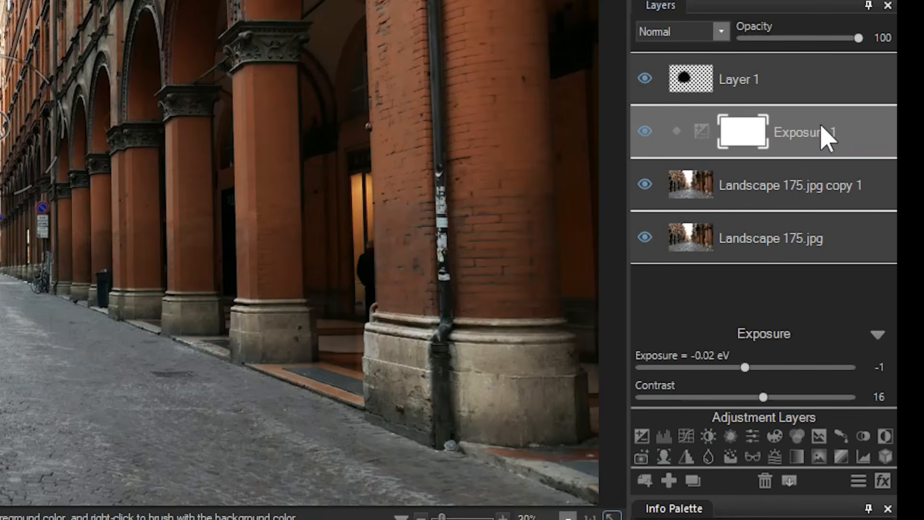
{"action": "left_click", "coordinate": [693, 480]}
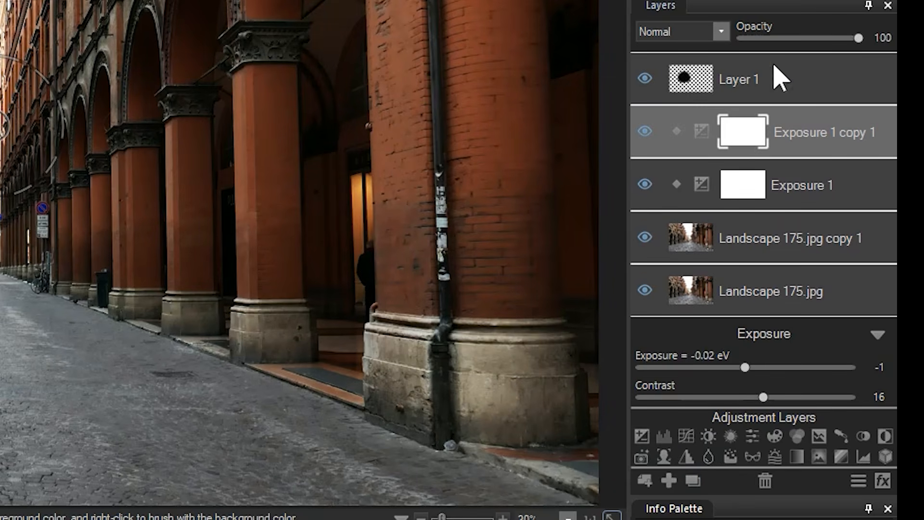
{"action": "left_click", "coordinate": [777, 78]}
{"action": "left_click", "coordinate": [693, 480]}
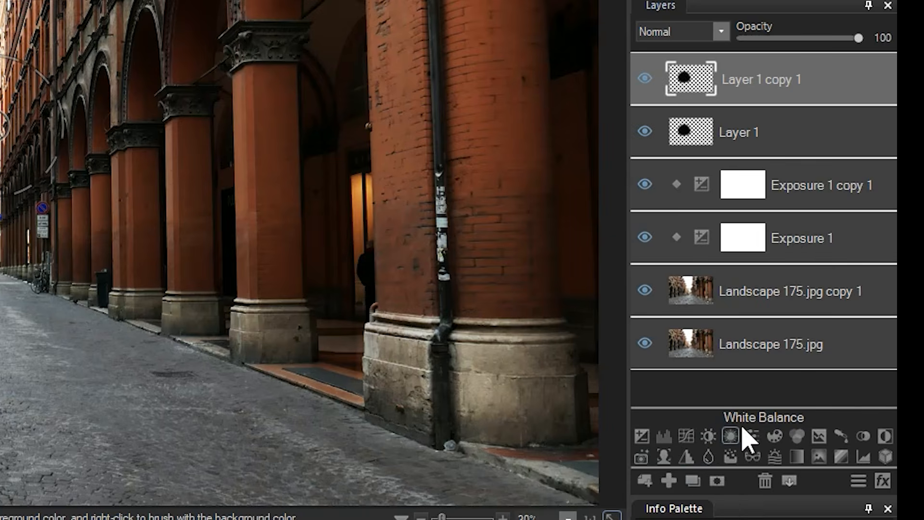
Move Layer 1 copy 1 directly below Layer 1 in the layer stack
{"action": "left_click", "coordinate": [827, 241]}
{"action": "left_click", "coordinate": [820, 186]}
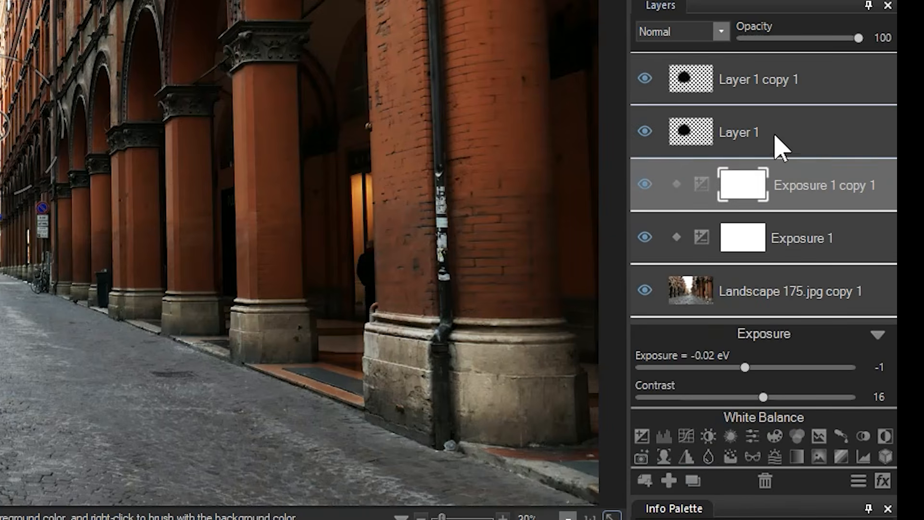
{"action": "left_click", "coordinate": [787, 80]}
{"action": "left_click_drag", "start_coordinate": [800, 86], "coordinate": [811, 160]}
{"action": "left_click_drag", "start_coordinate": [797, 306], "coordinate": [759, 330]}
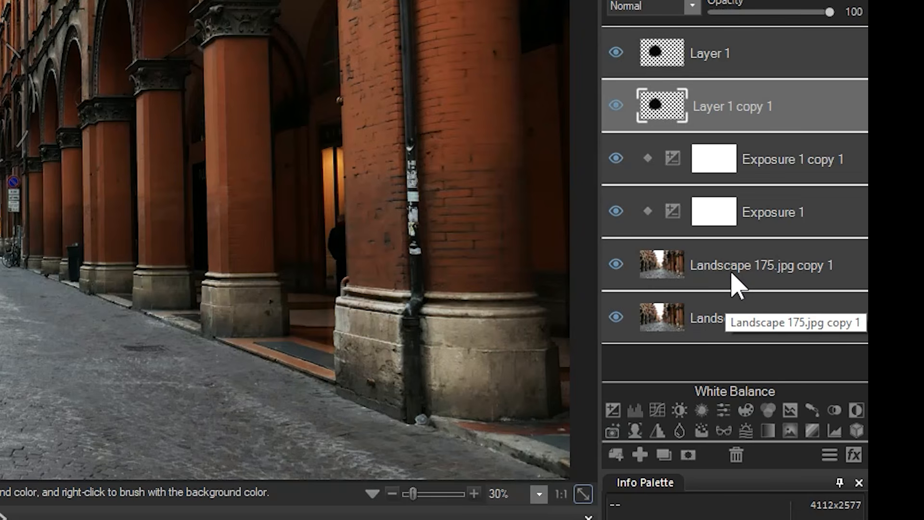
Delete every layer except the original Landscape 175.jpg
{"action": "left_click", "coordinate": [753, 56]}
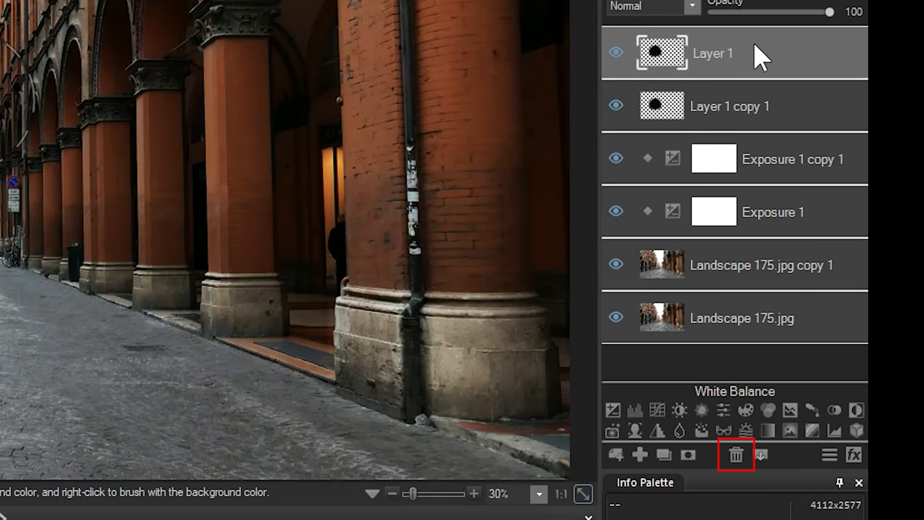
{"action": "left_click", "coordinate": [736, 456]}
{"action": "left_click", "coordinate": [736, 456]}
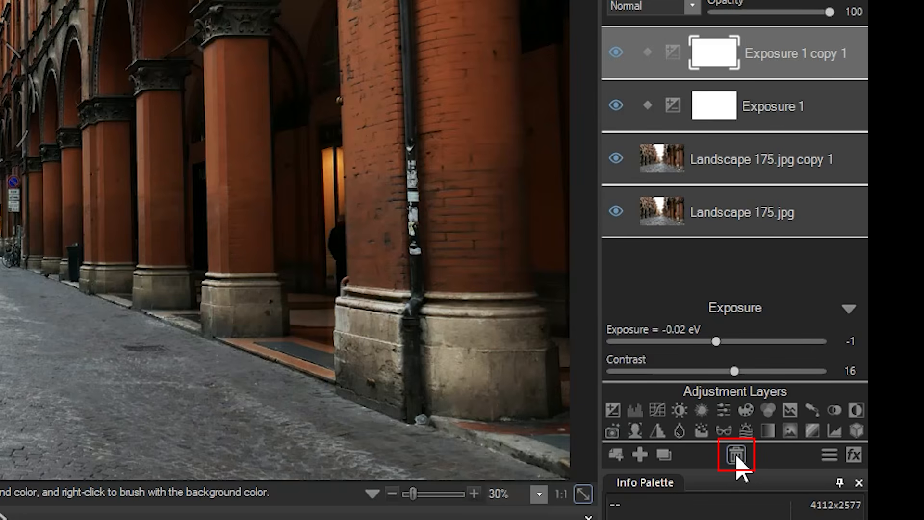
{"action": "left_click", "coordinate": [736, 455]}
{"action": "left_click", "coordinate": [736, 455]}
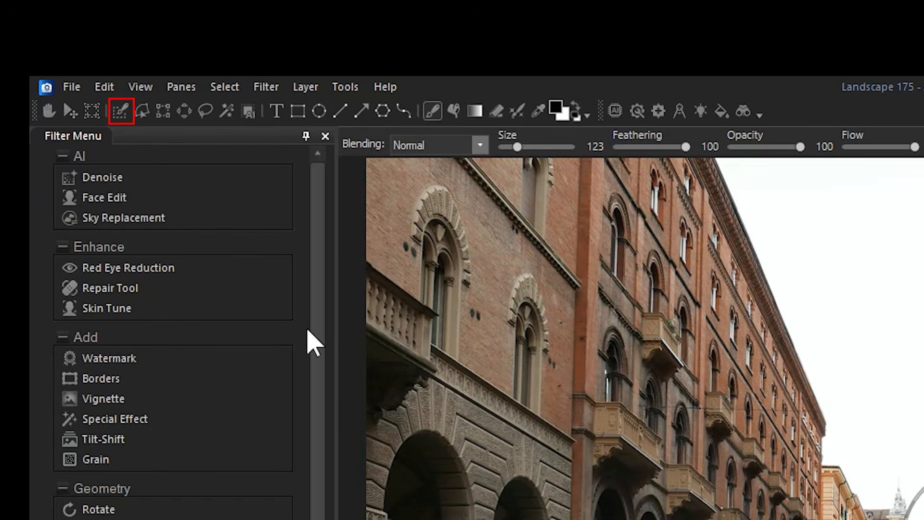
Brush a selection over the far end of the street and the building fronts around it, and copy the selected area
{"action": "left_click", "coordinate": [121, 114]}
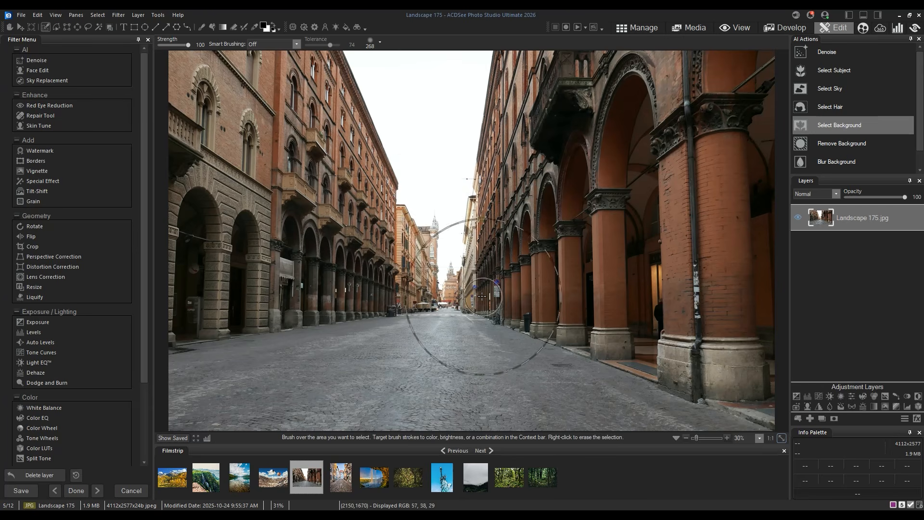
{"action": "mouse_move", "coordinate": [433, 293]}
{"action": "left_mouse_down"}
{"action": "mouse_move", "coordinate": [398, 239]}
{"action": "mouse_move", "coordinate": [474, 260]}
{"action": "mouse_move", "coordinate": [386, 288]}
{"action": "mouse_move", "coordinate": [467, 230]}
{"action": "mouse_move", "coordinate": [426, 294]}
{"action": "left_mouse_up"}
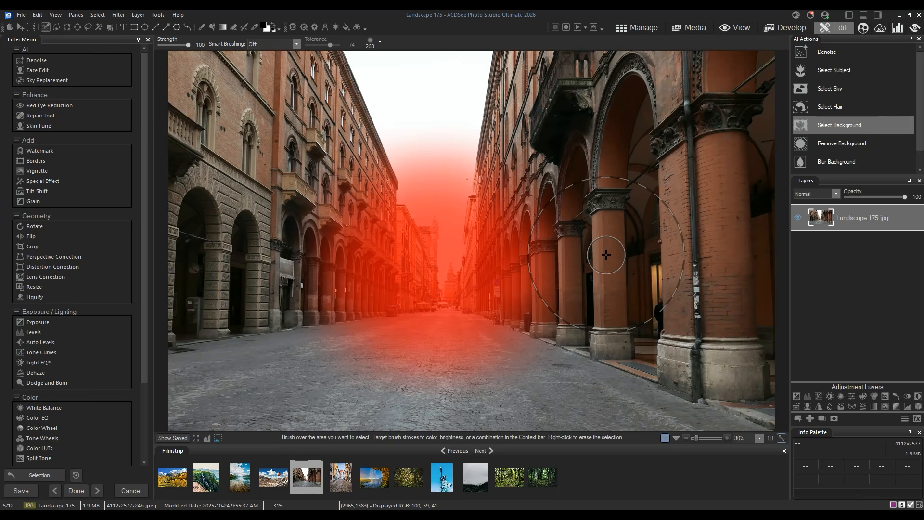
{"action": "key", "text": "ctrl+c"}
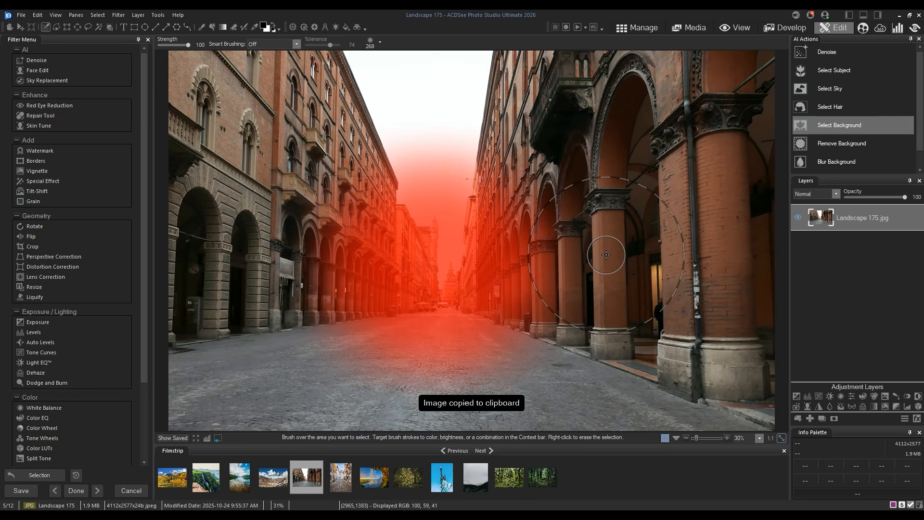
Paste the copied street area as a new layer, shift it to the right over the arcades, and commit the placement
{"action": "key", "text": "ctrl+v"}
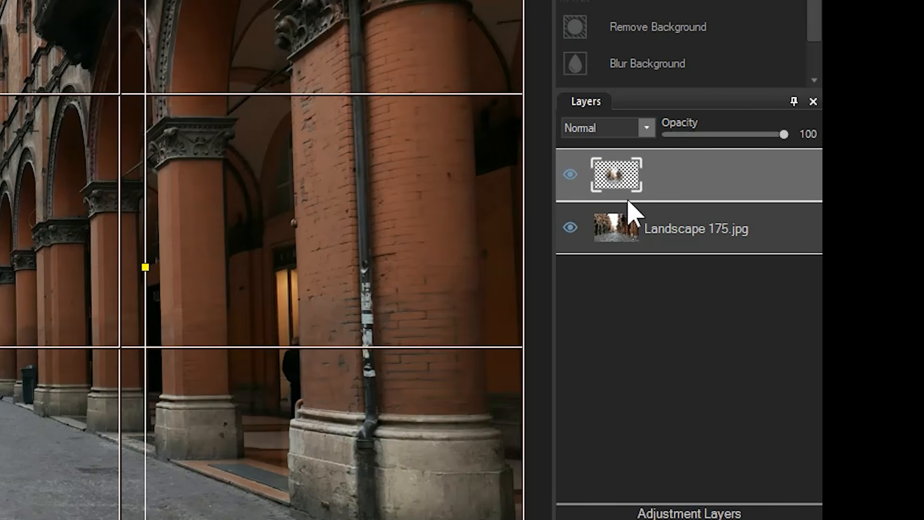
{"action": "left_click_drag", "start_coordinate": [190, 199], "coordinate": [165, 204]}
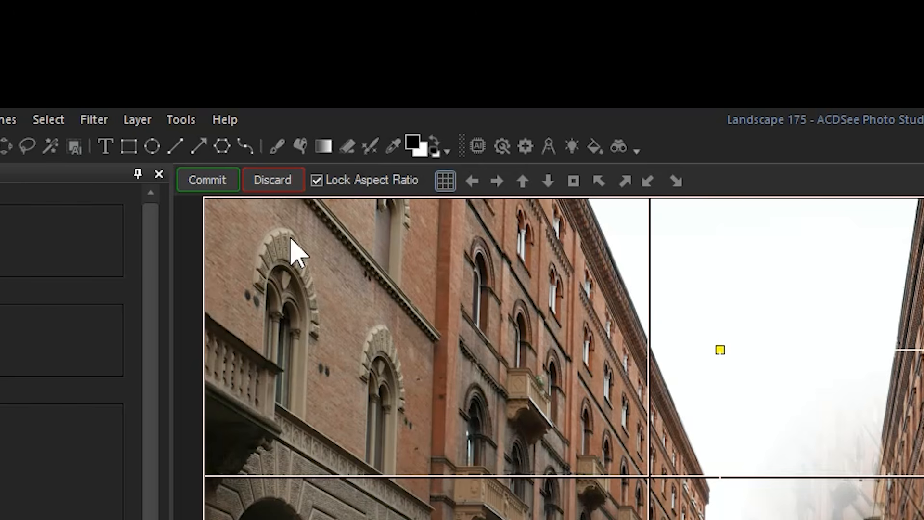
{"action": "left_click", "coordinate": [230, 185]}
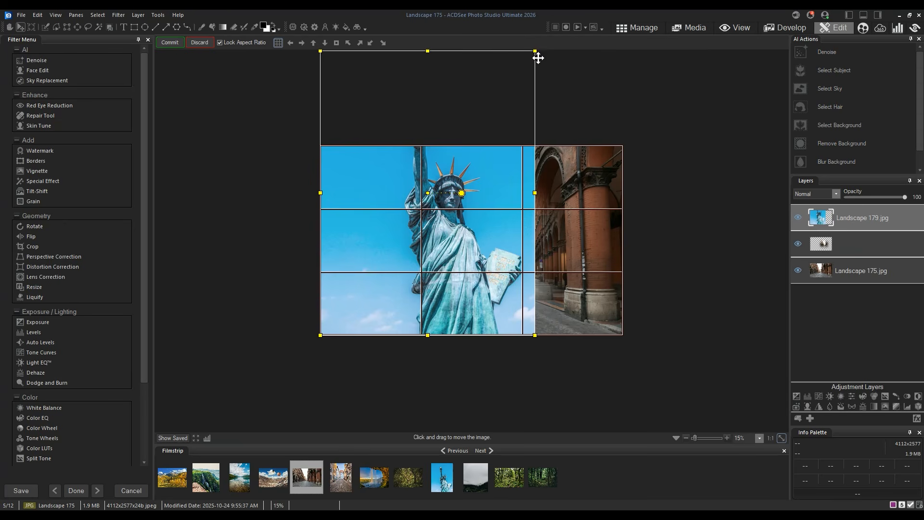
Scale down the Landscape 179.jpg statue layer, position it over the left half of the street, and commit the placement
{"action": "left_click_drag", "start_coordinate": [536, 54], "coordinate": [435, 217]}
{"action": "left_click_drag", "start_coordinate": [386, 246], "coordinate": [412, 217]}
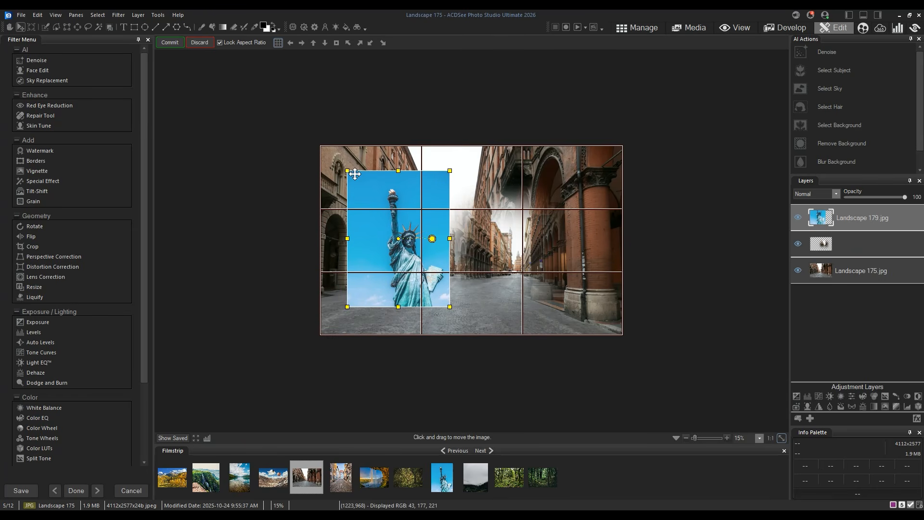
{"action": "left_click", "coordinate": [173, 40]}
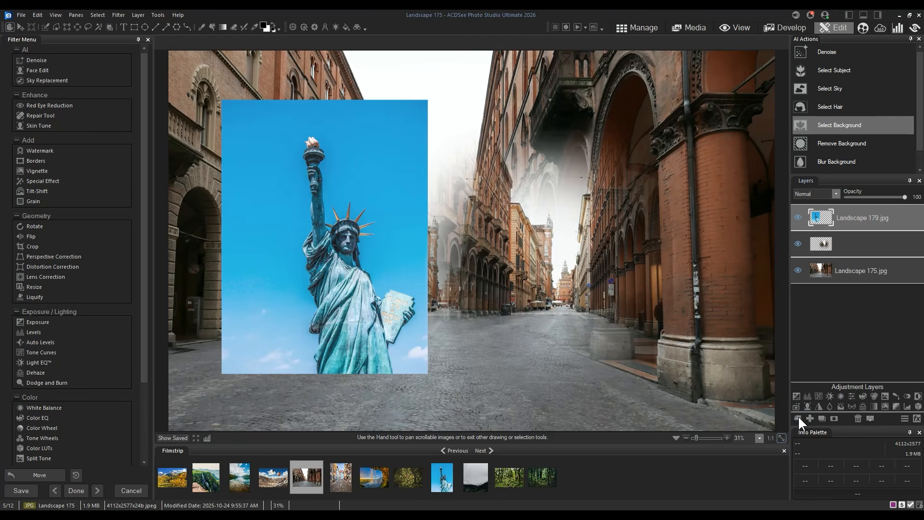
Import the pink car image 001_1 from the Layers folder as a new layer
{"action": "left_click", "coordinate": [592, 296]}
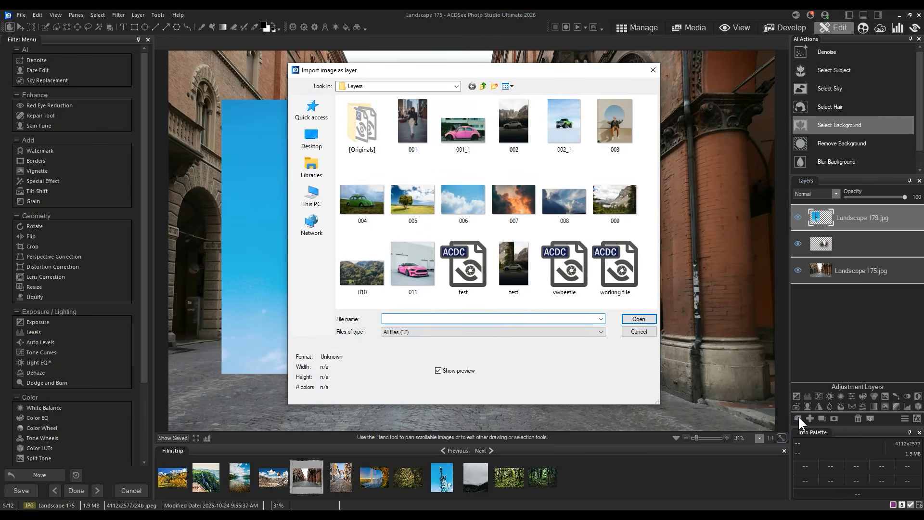
{"action": "left_click", "coordinate": [460, 126]}
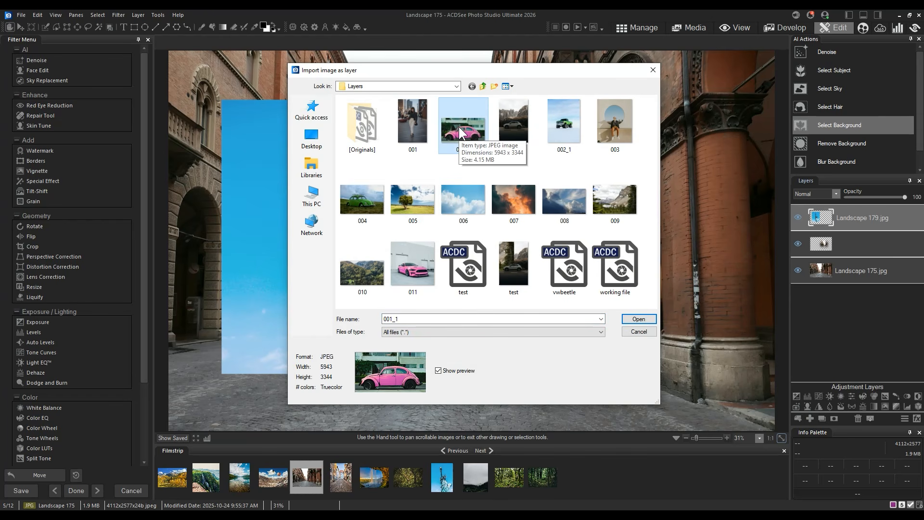
{"action": "left_click", "coordinate": [642, 319]}
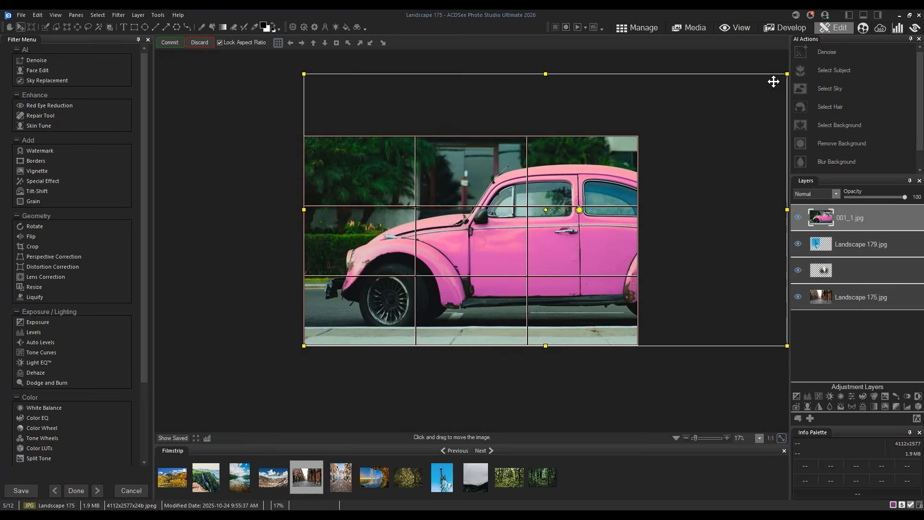
Scale down the pink car layer, position it beside the statue over the arcades on the right, and commit the placement
{"action": "left_click_drag", "start_coordinate": [777, 79], "coordinate": [438, 262]}
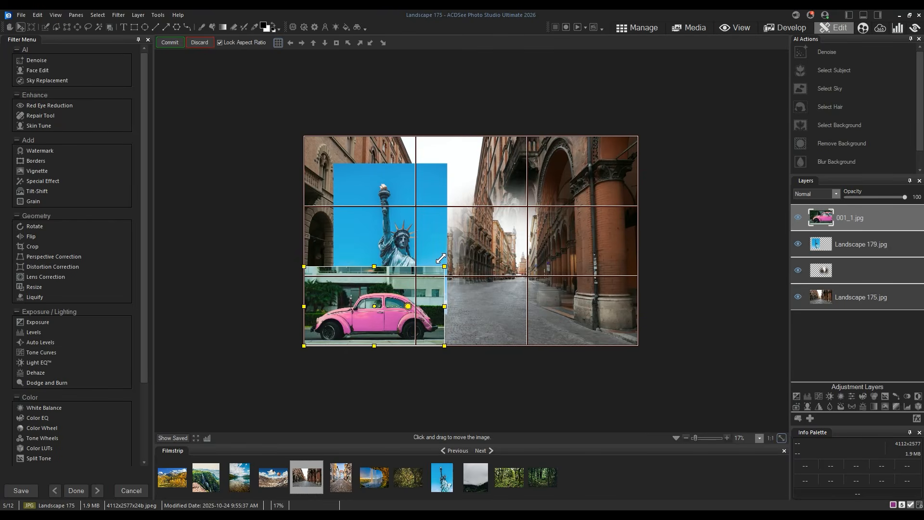
{"action": "left_click_drag", "start_coordinate": [389, 304], "coordinate": [542, 240]}
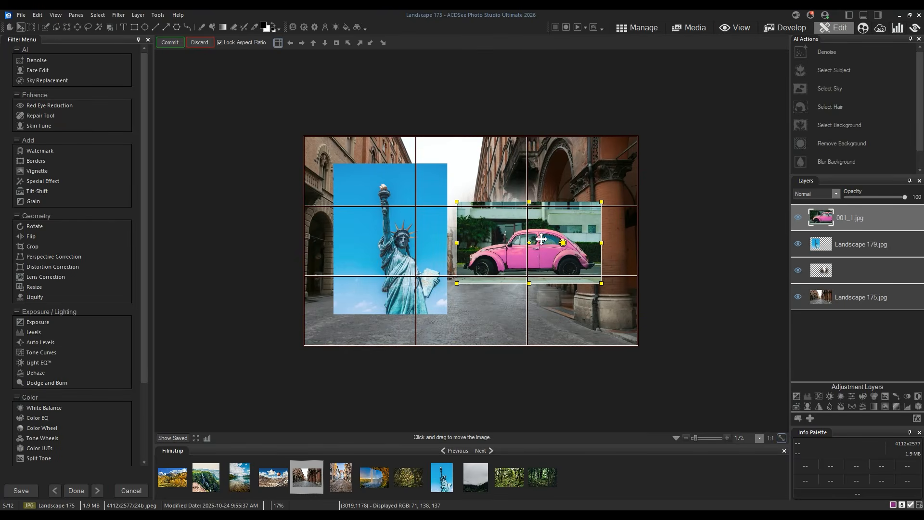
{"action": "left_click", "coordinate": [170, 41]}
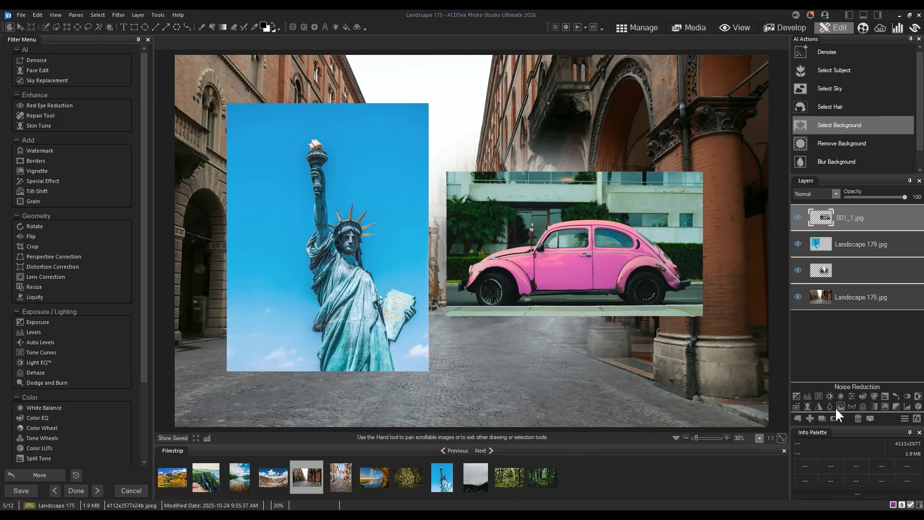
Add an Exposure adjustment layer and a blank layer above the pink car layer
{"action": "left_click", "coordinate": [797, 394]}
{"action": "left_click", "coordinate": [811, 418]}
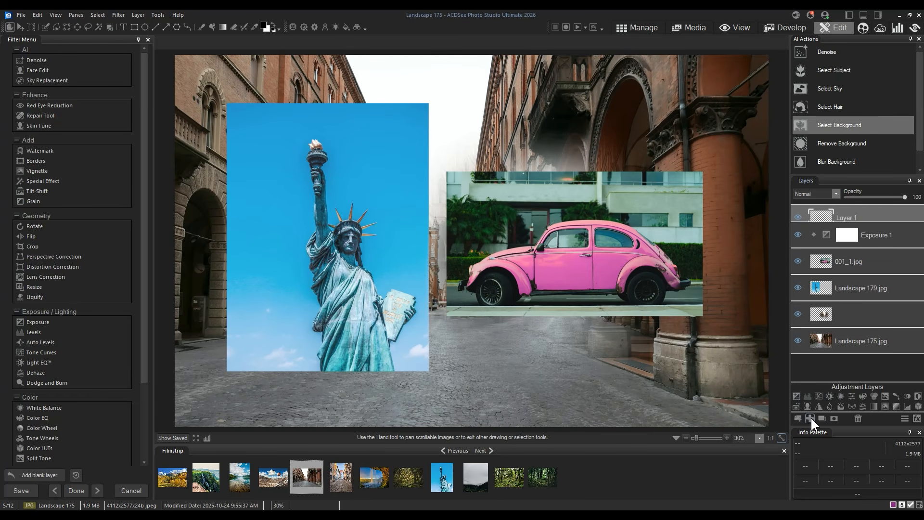
Duplicate the Landscape 175.jpg base layer and move the copy to the top of the layer stack
{"action": "right_click", "coordinate": [844, 346]}
{"action": "left_click", "coordinate": [835, 373]}
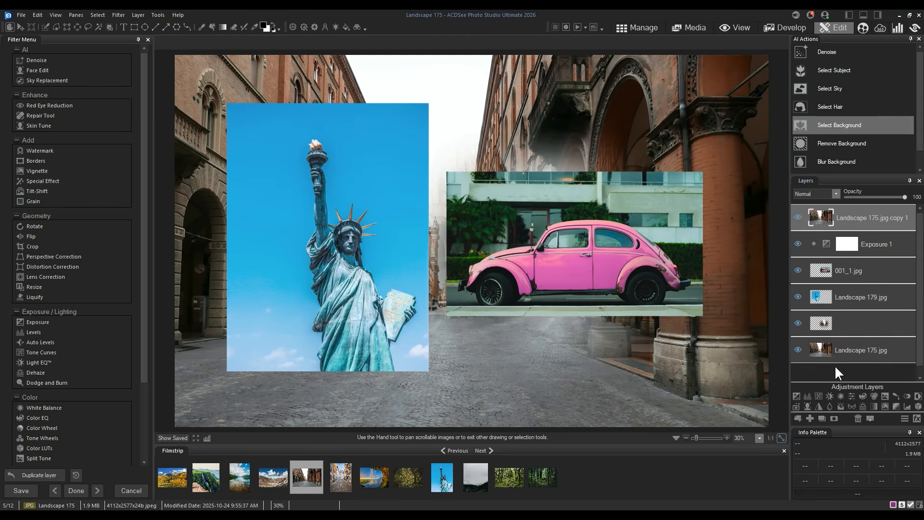
{"action": "left_click_drag", "start_coordinate": [834, 365], "coordinate": [846, 199]}
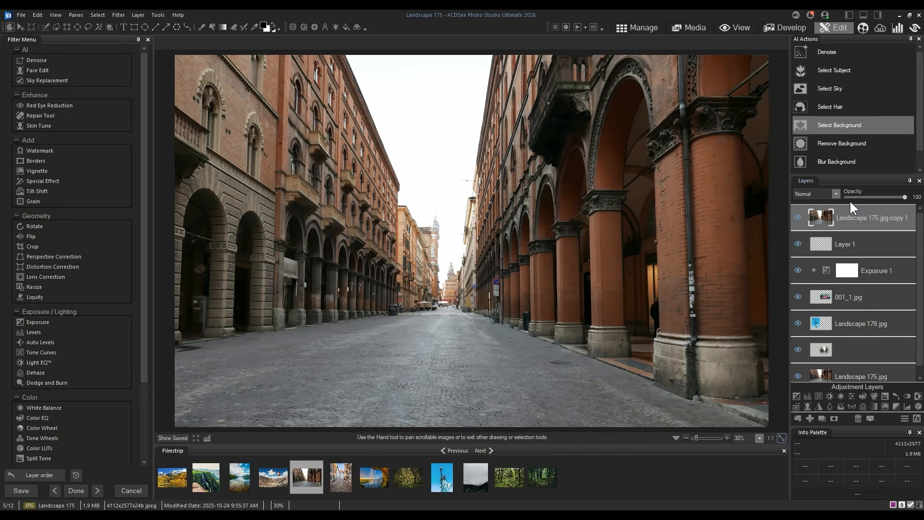